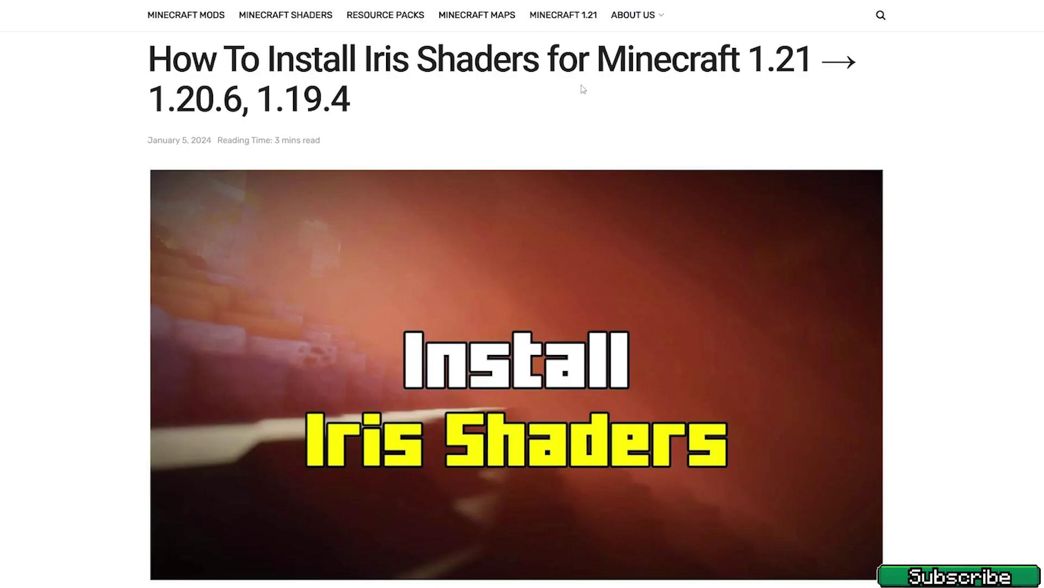
# Scroll the guide to its Downloads list and save the Iris-Installer-3.2 file to the desktop
pyautogui.scroll(-4, 345, 244)
pyautogui.scroll(5, 87, 252)
pyautogui.scroll(-2, 606, 177)
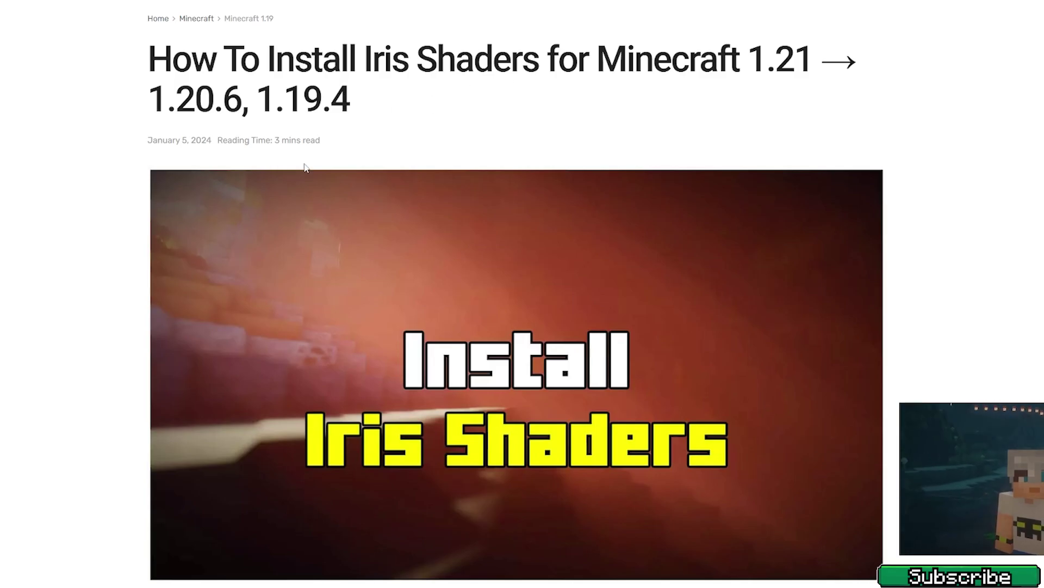
pyautogui.scroll(-15, 202, 194)
pyautogui.scroll(-7, 202, 194)
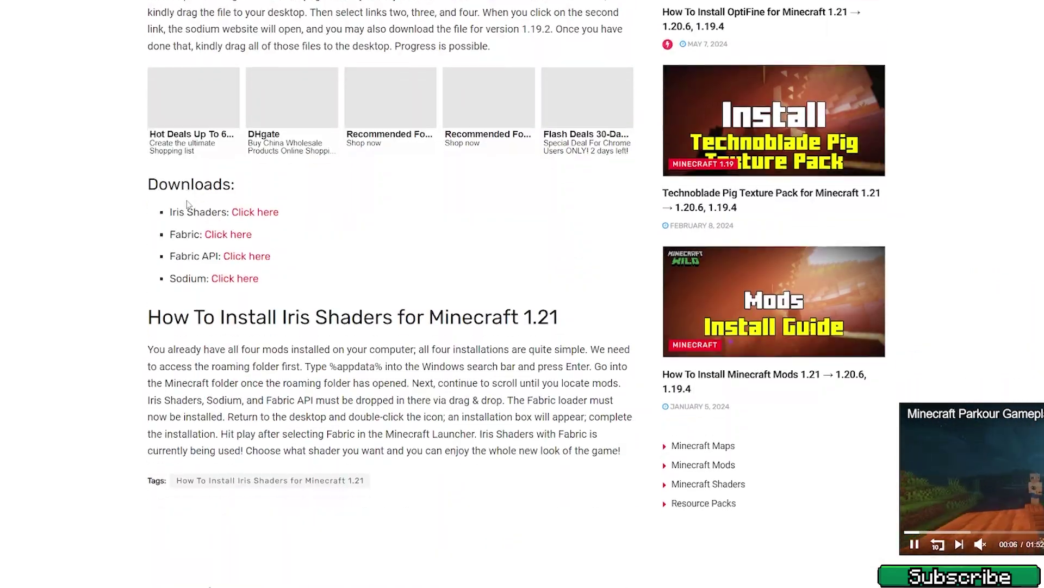
pyautogui.scroll(1, 205, 197)
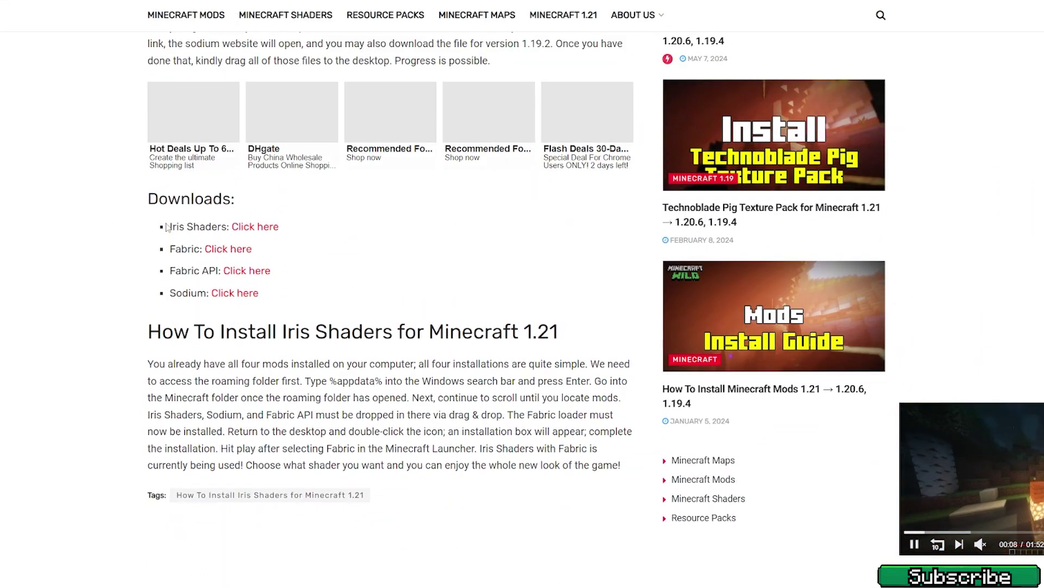
pyautogui.click(235, 293)
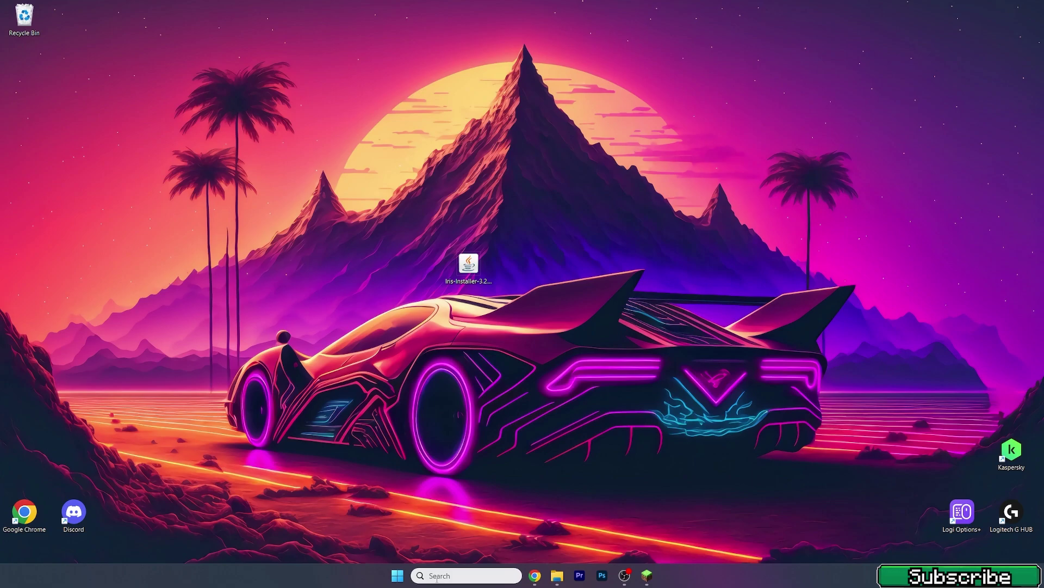
# Open the %appdata% Roaming folder in File Explorer and move the window to the right
pyautogui.click(457, 575)
pyautogui.write('%appdata%')
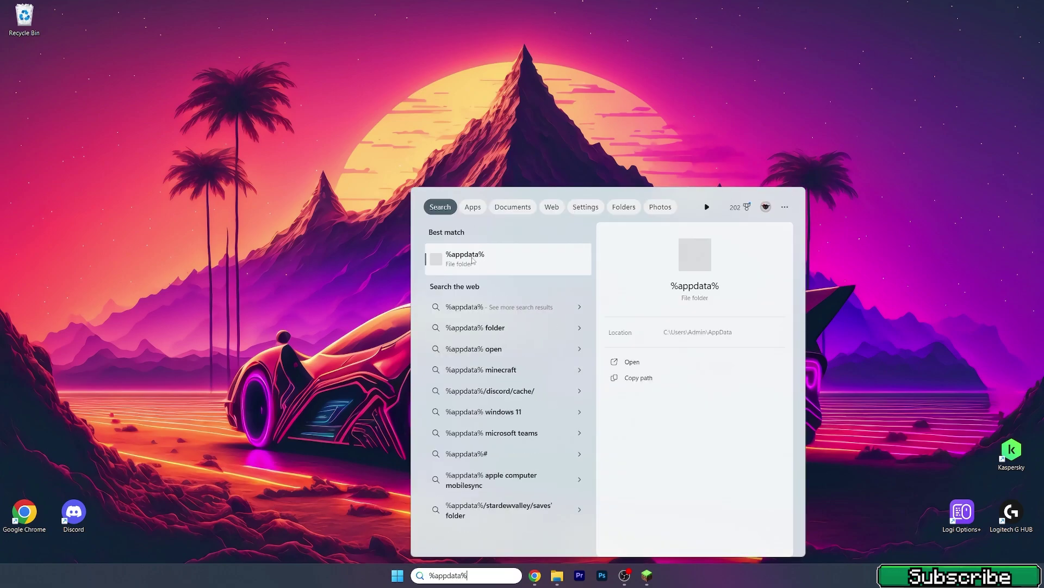
pyautogui.click(472, 260)
pyautogui.moveTo(691, 148); pyautogui.dragTo(842, 155)
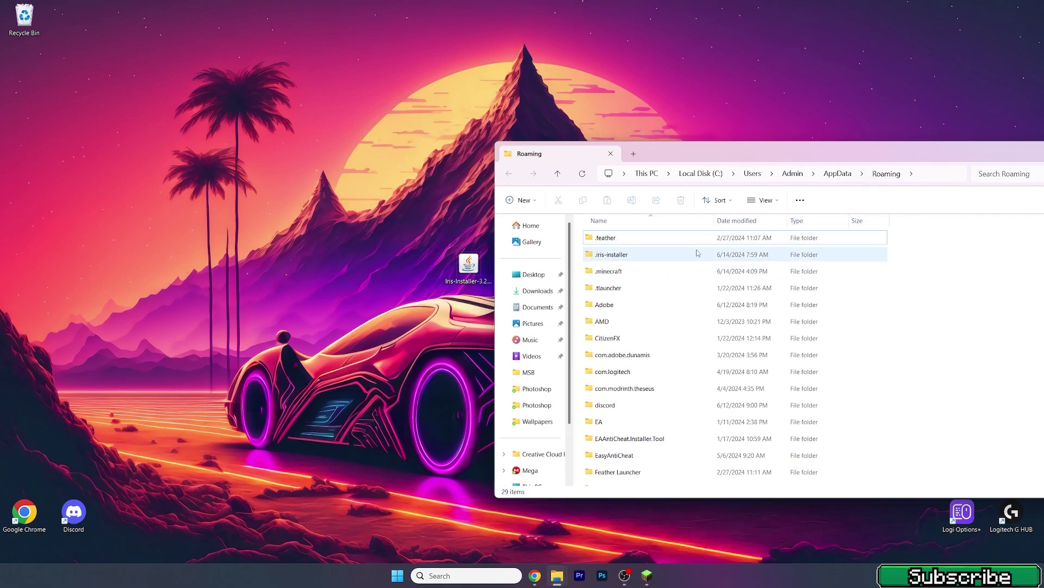
# Open .minecraft > versions, then launch Iris-Installer-3.2.1.jar from the desktop
pyautogui.doubleClick(600, 274)
pyautogui.scroll(-5, 631, 276)
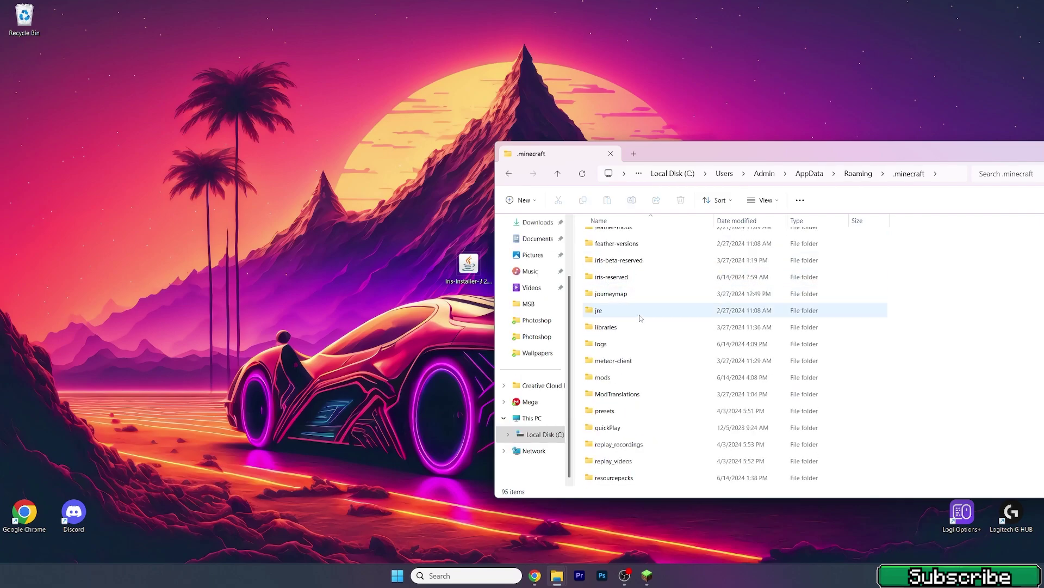
pyautogui.press('v')
pyautogui.press('Return')
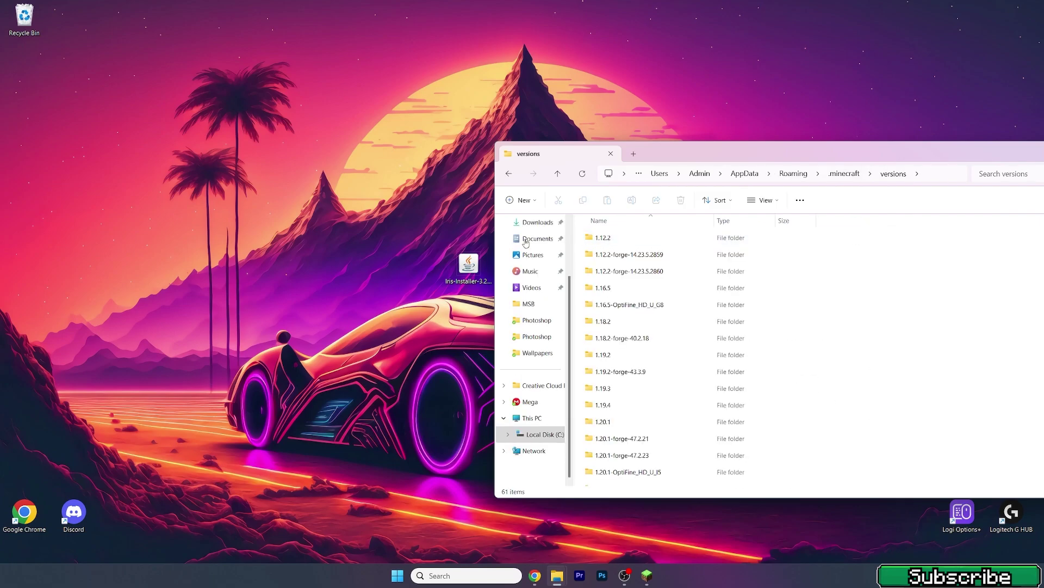
pyautogui.click(468, 265)
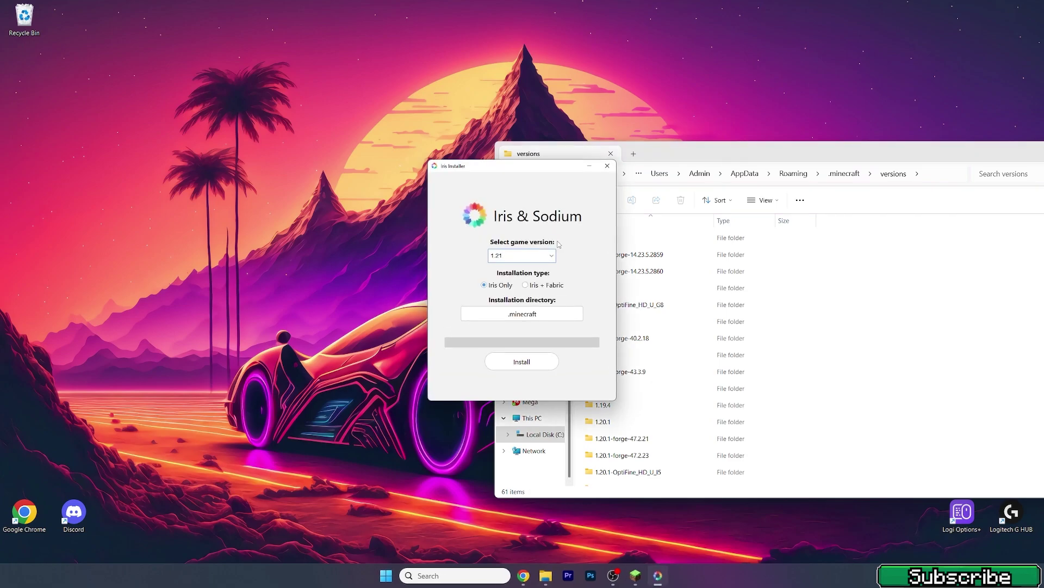
# Keep game version 1.21, choose Iris + Fabric, and install until it shows Completed!
pyautogui.click(510, 256)
pyautogui.click(498, 266)
pyautogui.click(531, 287)
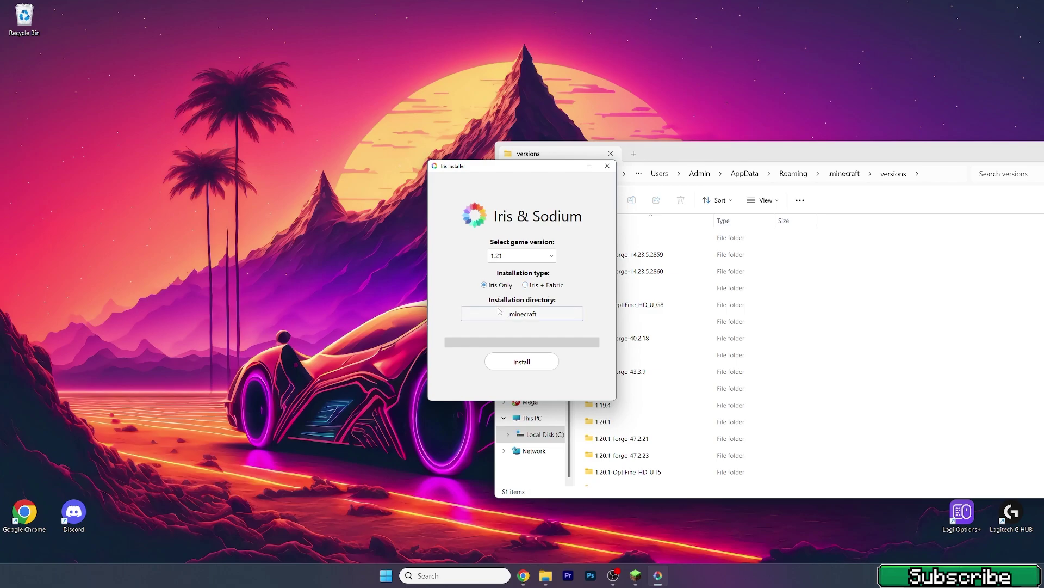
pyautogui.click(515, 359)
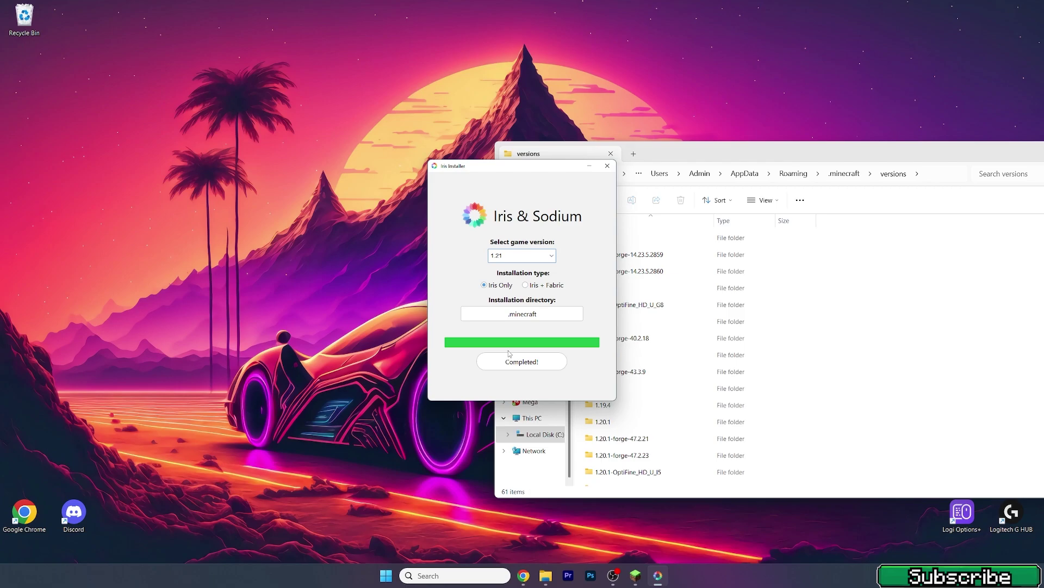
# Close the installer, find the iris-fabric-loader-0.15.11-1.21 folder in versions, then close Explorer
pyautogui.click(608, 166)
pyautogui.moveTo(762, 153); pyautogui.dragTo(501, 107)
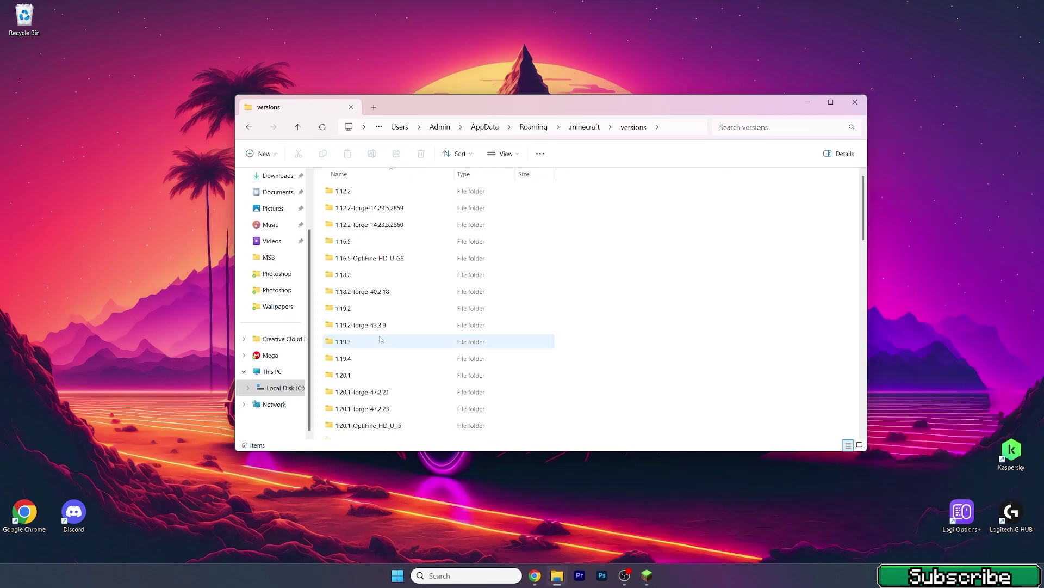
pyautogui.scroll(-15, 381, 340)
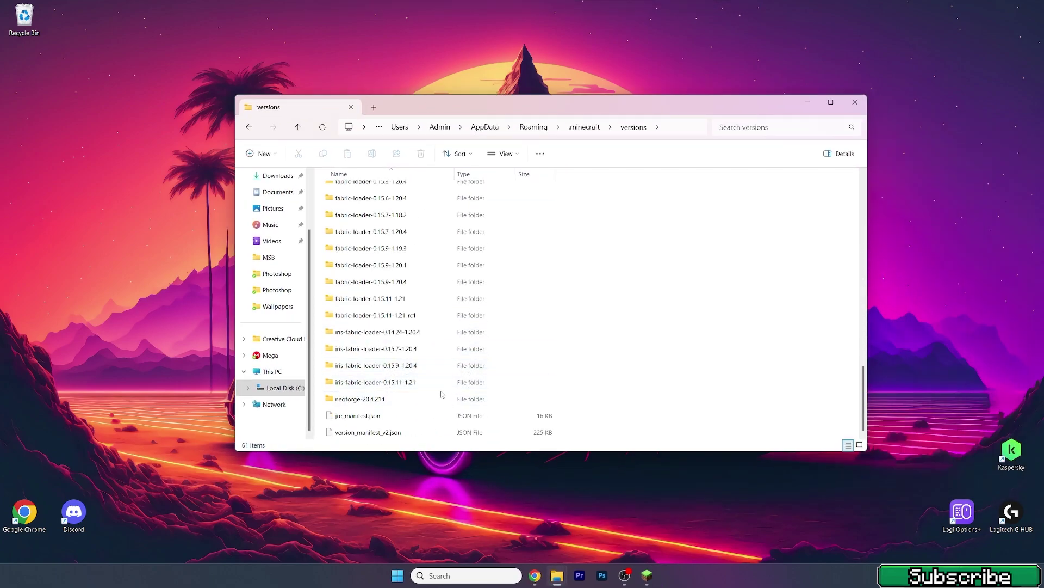
pyautogui.click(401, 382)
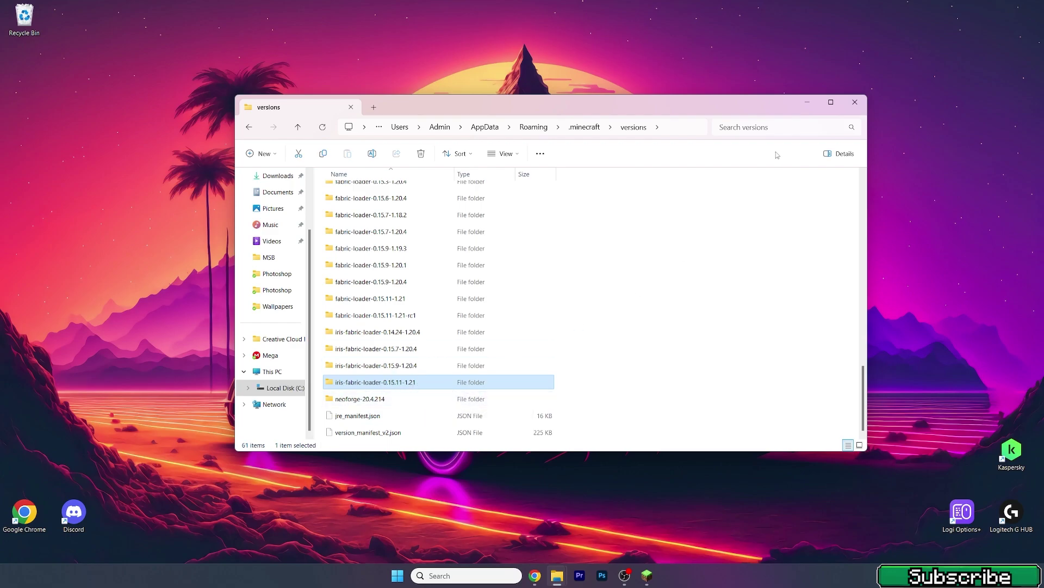
pyautogui.click(855, 102)
# Bring up the Start menu's pinned apps
pyautogui.press('super')
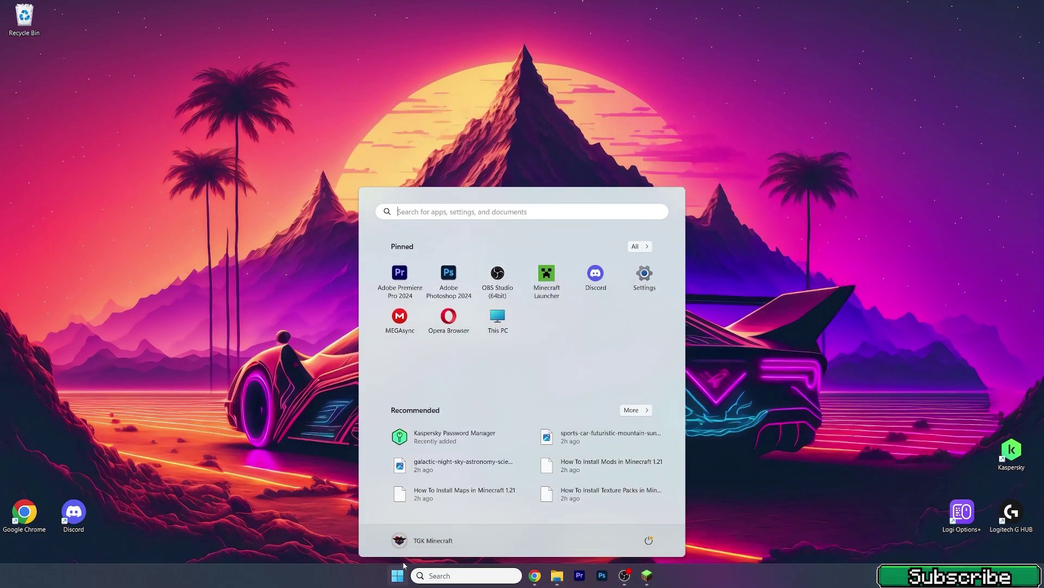
pyautogui.click(765, 335)
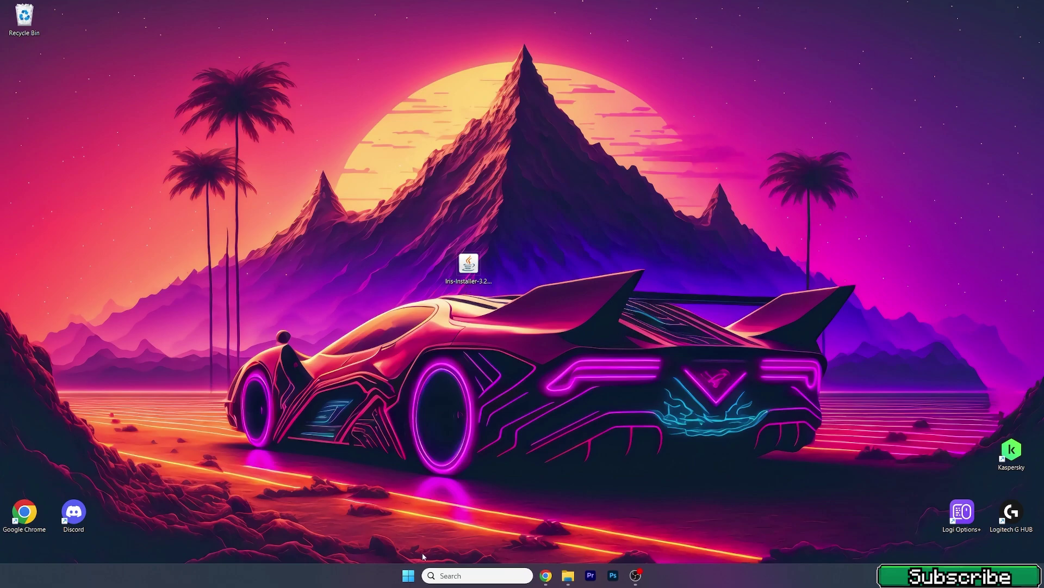
pyautogui.click(408, 575)
# Launch Minecraft Launcher and play the 'Iris & Sodium for 1.21' profile
pyautogui.click(543, 280)
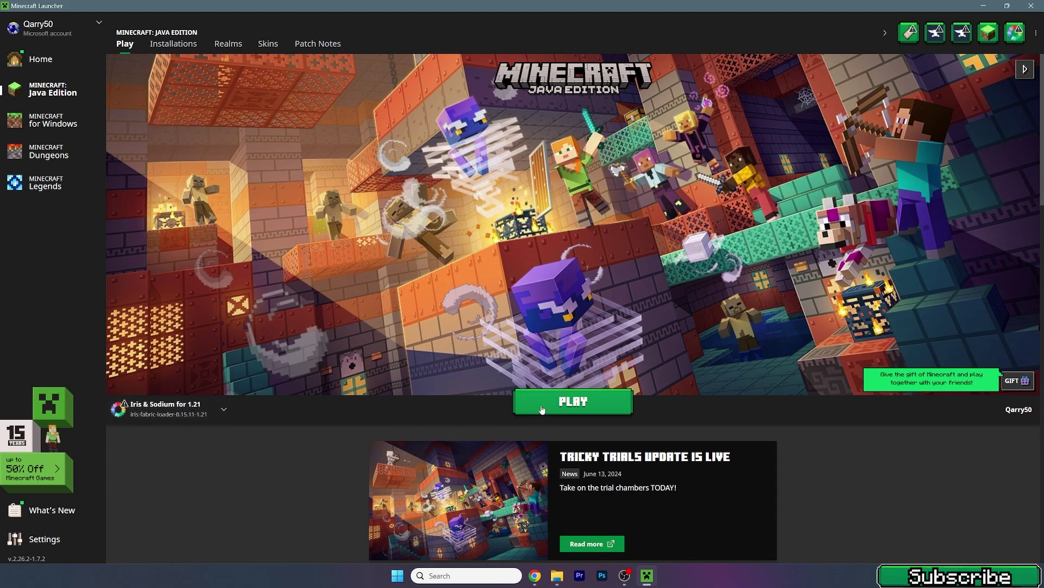
pyautogui.click(590, 412)
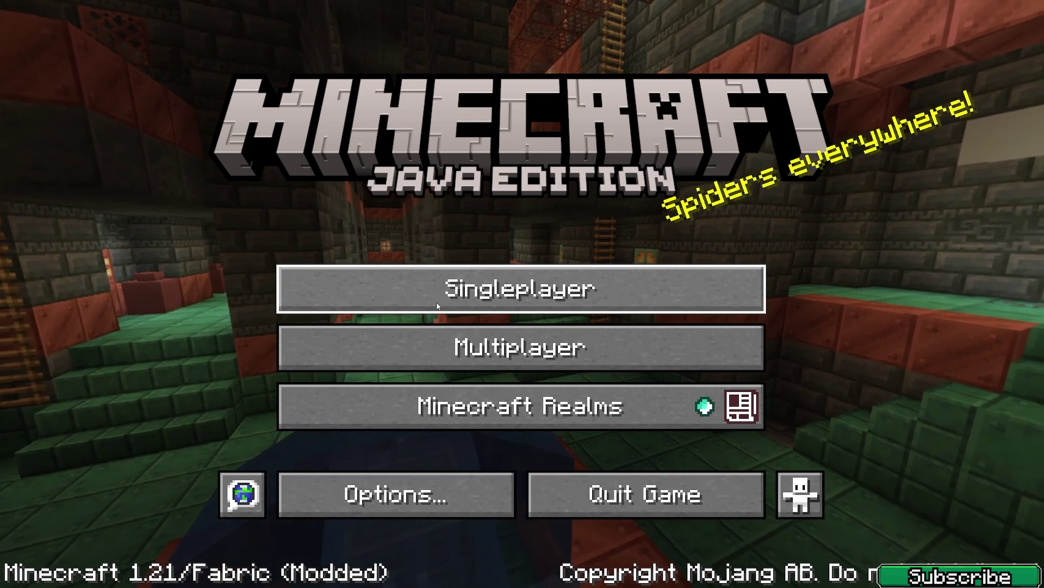
# Load the singleplayer world, check F3 shows Sodium Renderer and Iris 1.7.1, then pause
pyautogui.click(437, 305)
pyautogui.doubleClick(364, 179)
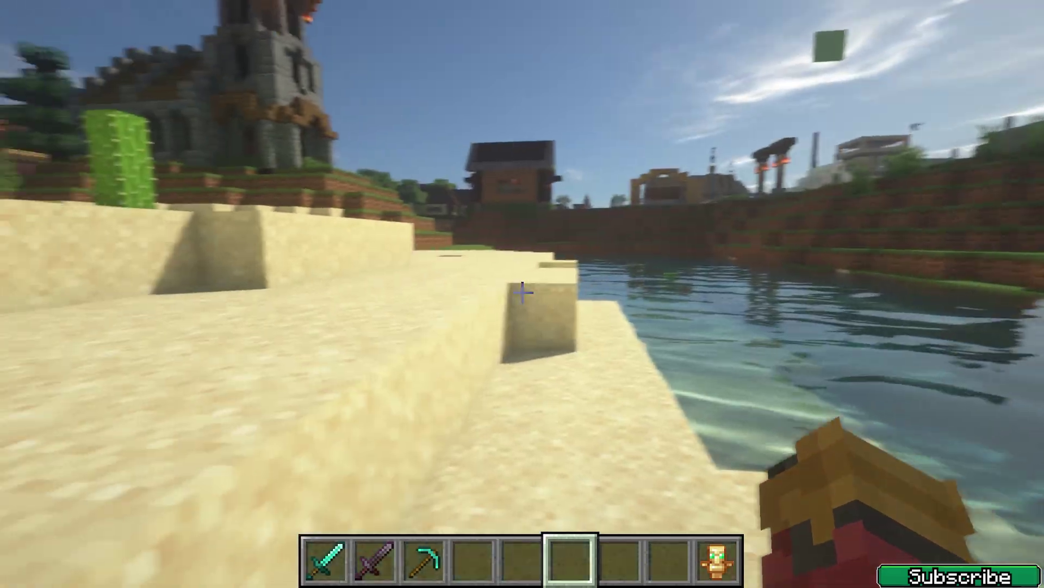
pyautogui.press('F3')
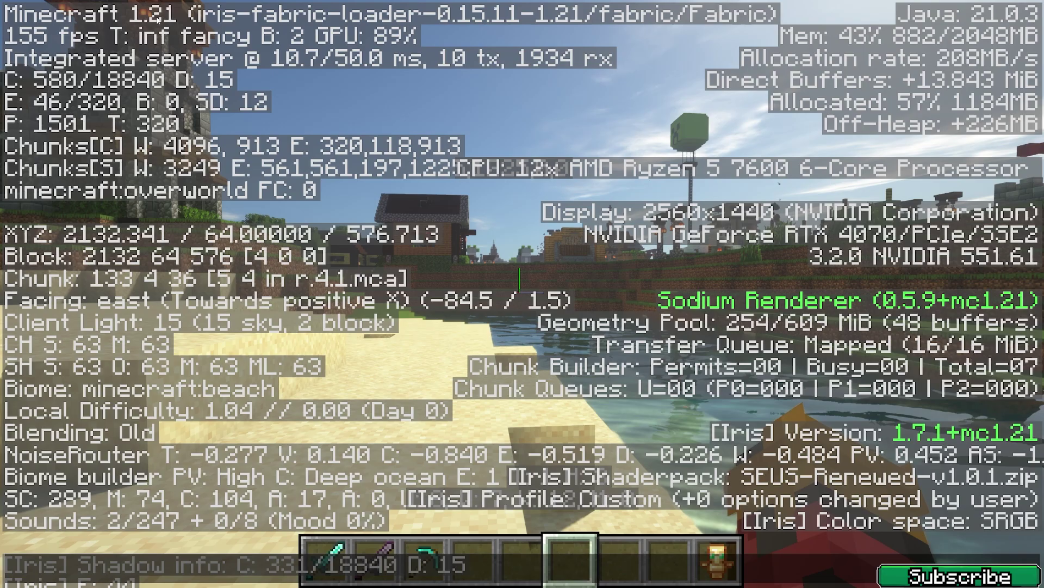
pyautogui.press('F3')
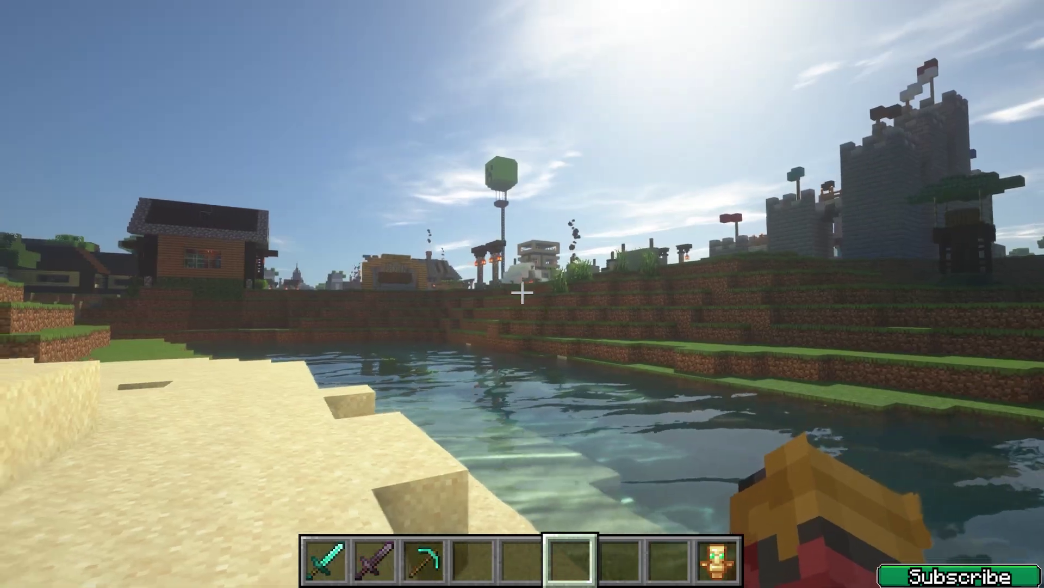
pyautogui.press('Escape')
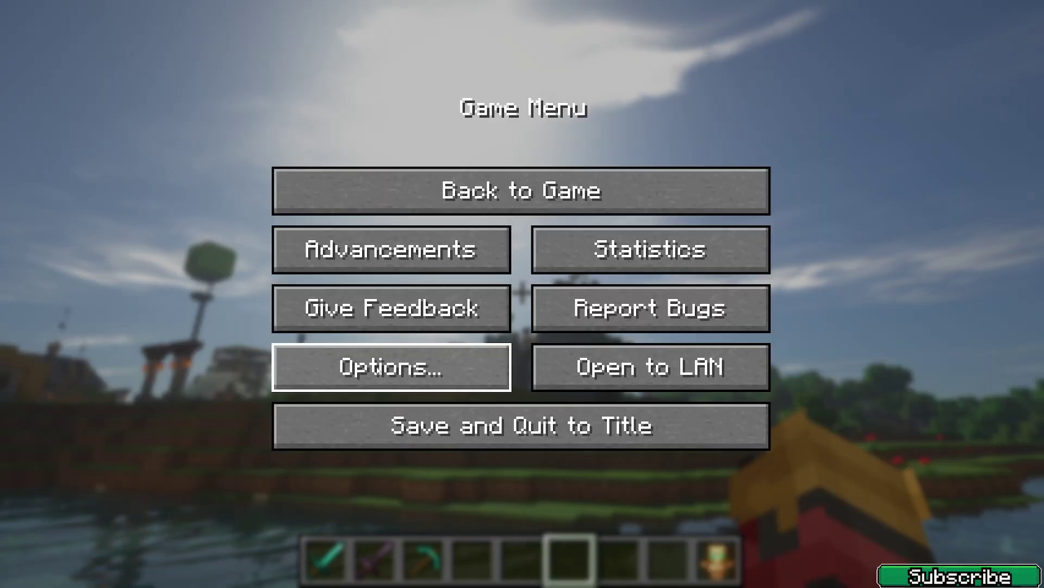
# Go to Options > Video Settings > Shader Packs and toggle shaders off and back on
pyautogui.click(415, 371)
pyautogui.click(318, 311)
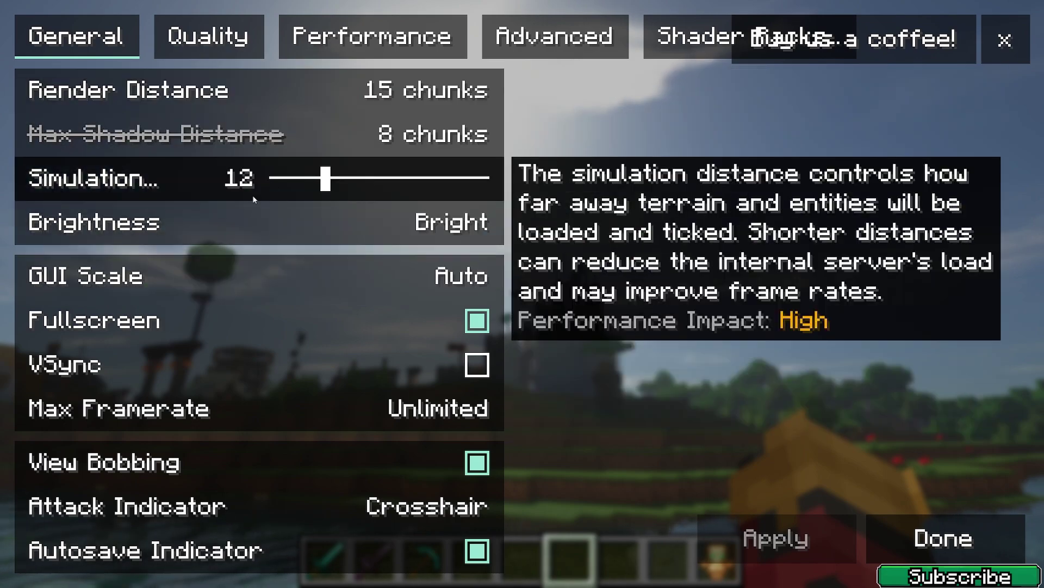
pyautogui.click(689, 37)
pyautogui.click(524, 127)
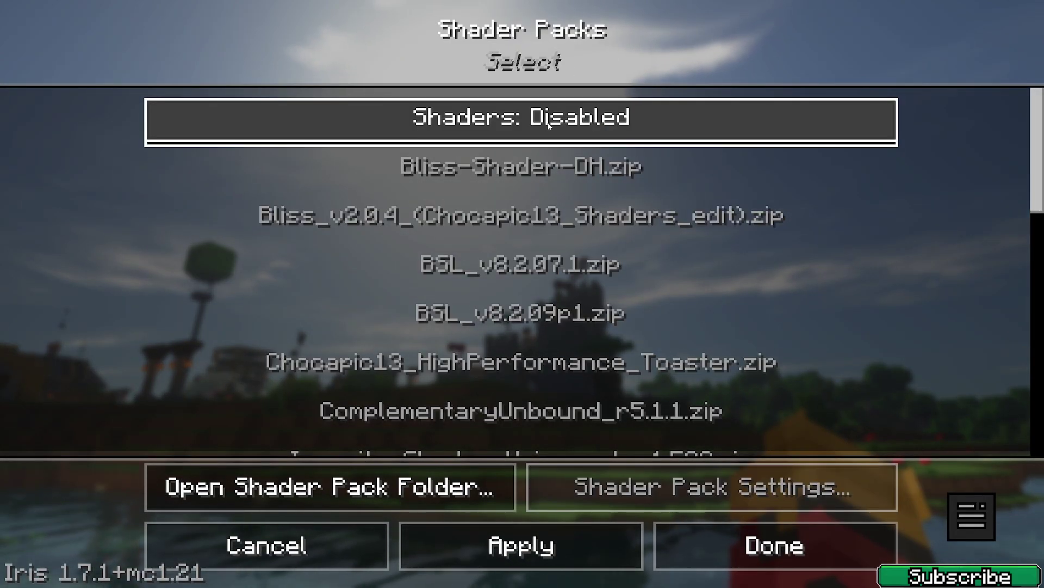
pyautogui.click(517, 126)
pyautogui.click(514, 125)
pyautogui.click(516, 127)
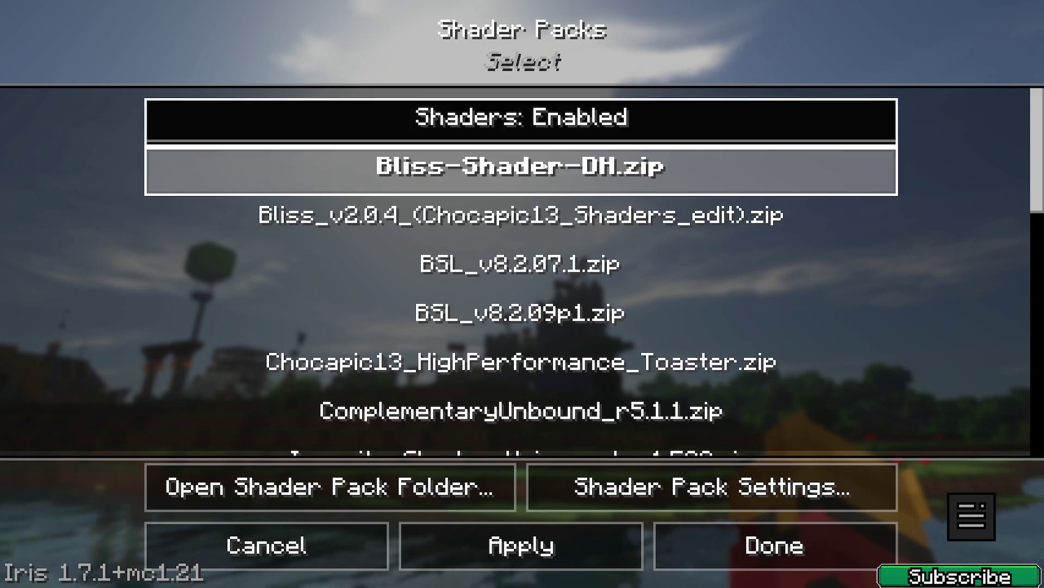
# Select Sildur's+Vibrant+Shaders+v1.51+Extreme-VL.zip, apply it, and return to the world
pyautogui.scroll(-8, 528, 224)
pyautogui.scroll(-5, 481, 338)
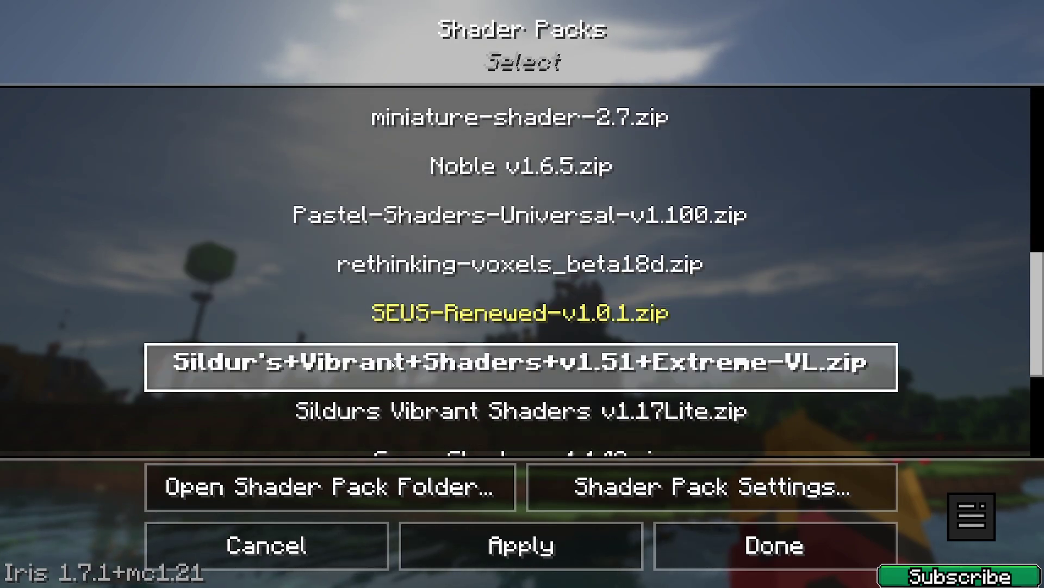
pyautogui.click(517, 378)
pyautogui.scroll(-2, 517, 378)
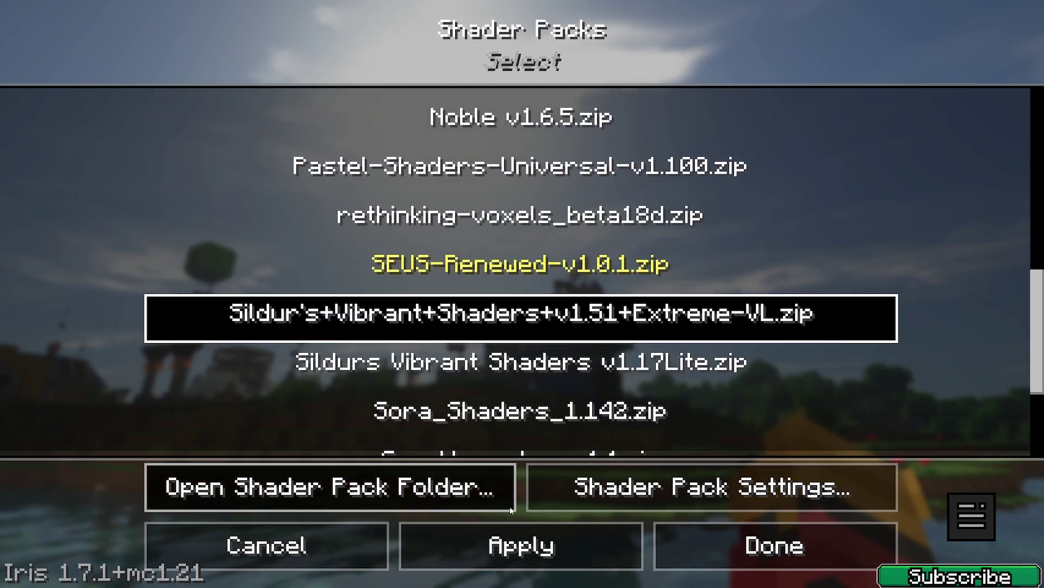
pyautogui.press('Escape')
pyautogui.press('Escape')
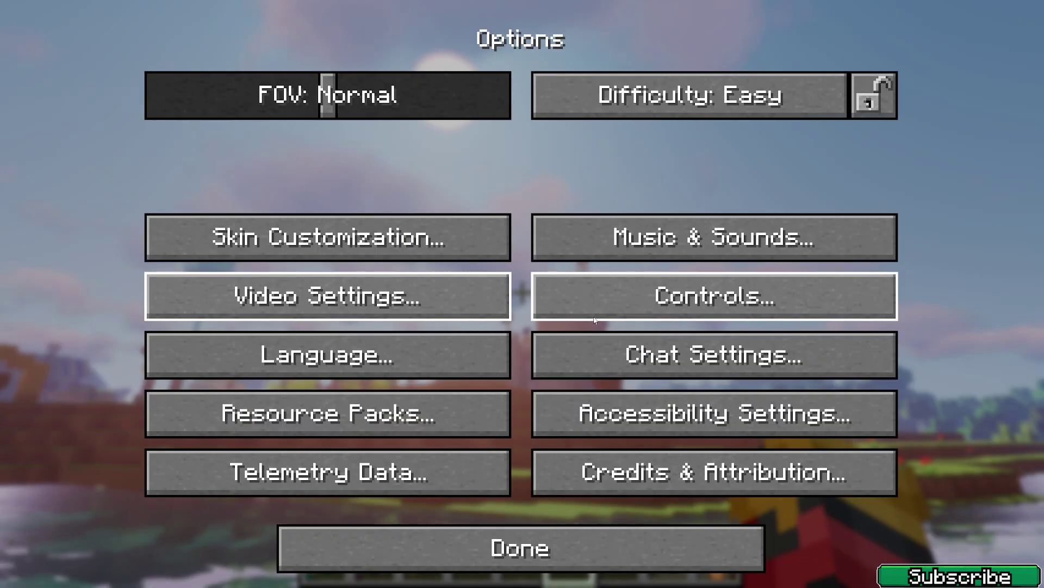
pyautogui.press('Escape')
pyautogui.press('Escape')
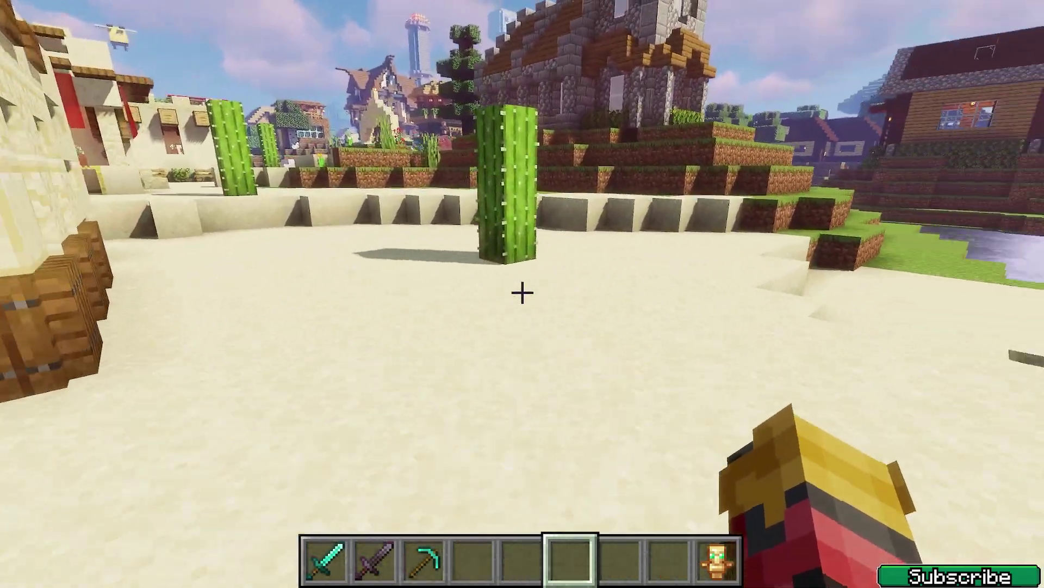